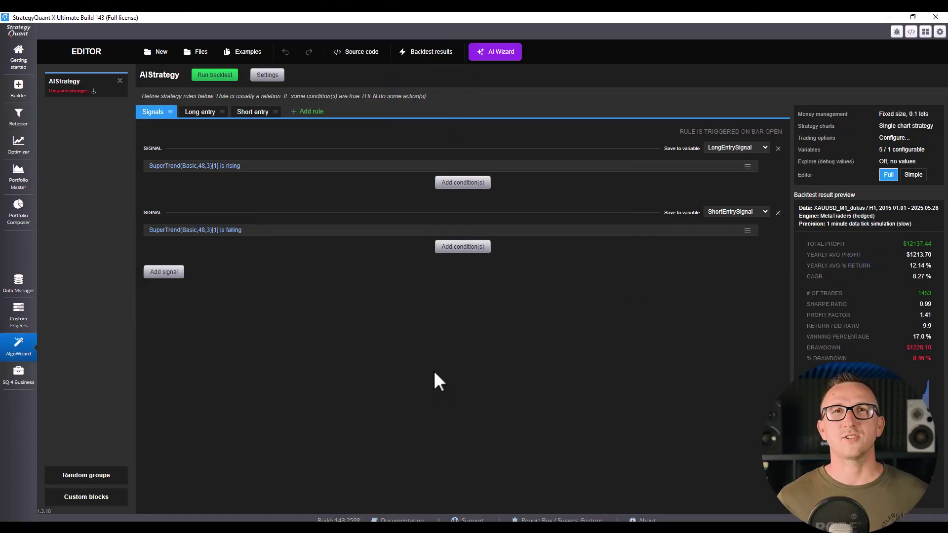
Step: Review AIStrategy GOLD's Long and Short entry rules and reveal the hidden exit parameters
{"action": "left_click", "coordinate": [274, 152]}
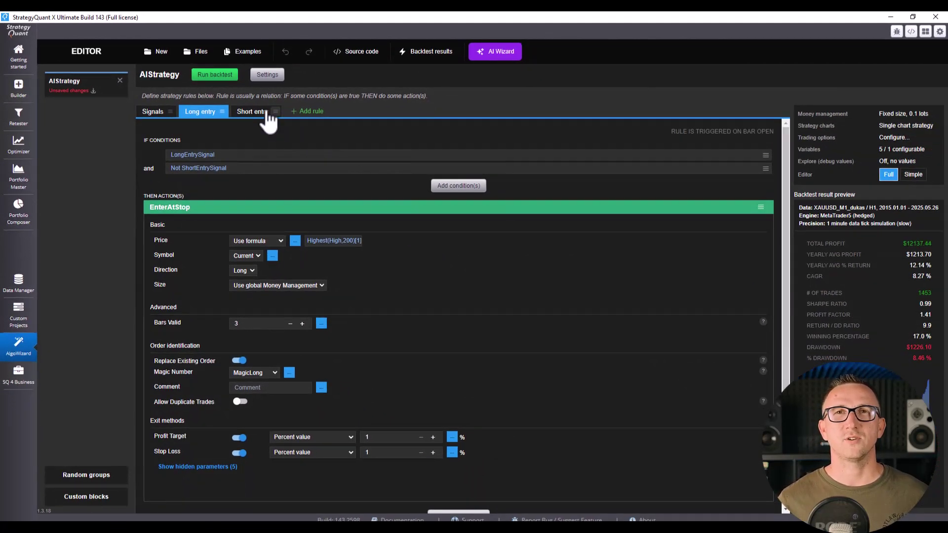
{"action": "left_click", "coordinate": [255, 114]}
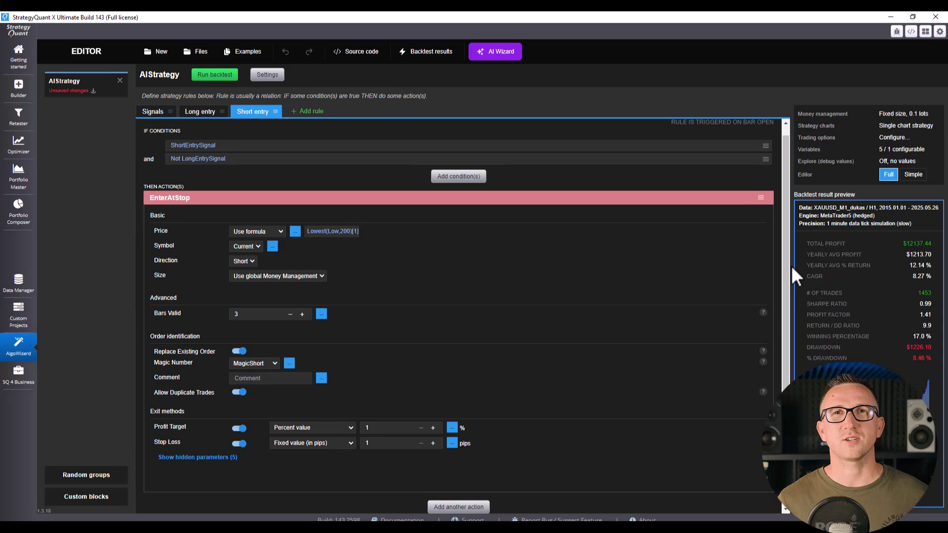
{"action": "left_click_drag", "start_coordinate": [789, 264], "coordinate": [785, 219]}
{"action": "scroll", "coordinate": [783, 319], "scroll_direction": "down", "scroll_amount": 1}
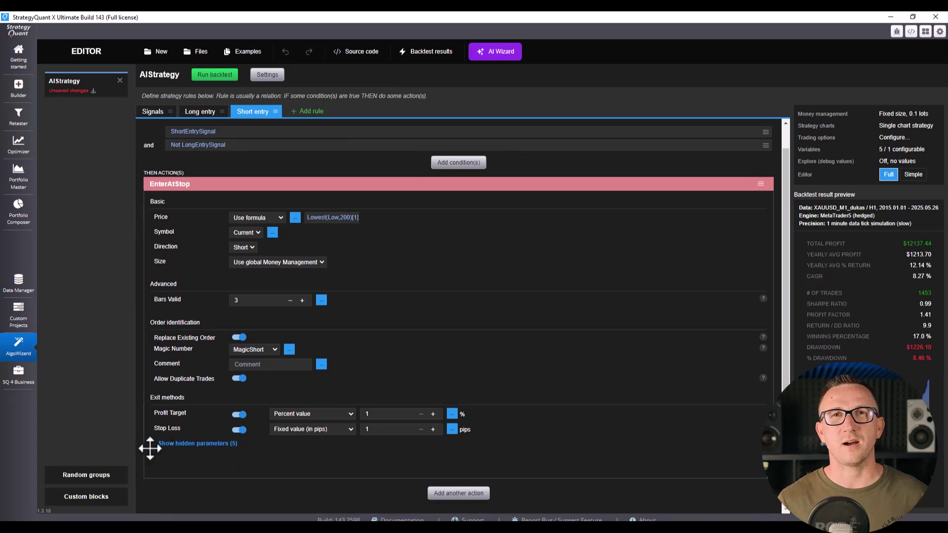
{"action": "left_click", "coordinate": [196, 442]}
{"action": "scroll", "coordinate": [317, 399], "scroll_direction": "down", "scroll_amount": 2}
{"action": "scroll", "coordinate": [317, 393], "scroll_direction": "up", "scroll_amount": 3}
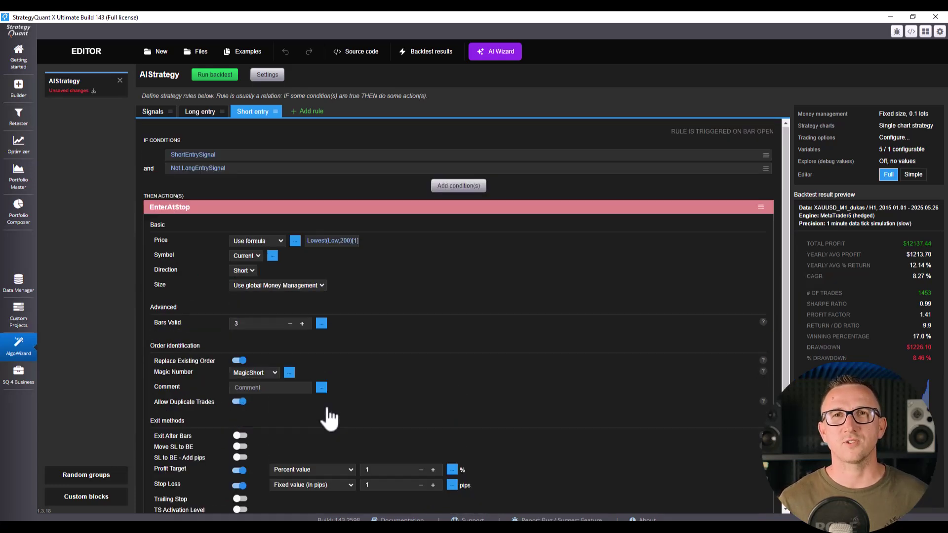
{"action": "left_click", "coordinate": [205, 115]}
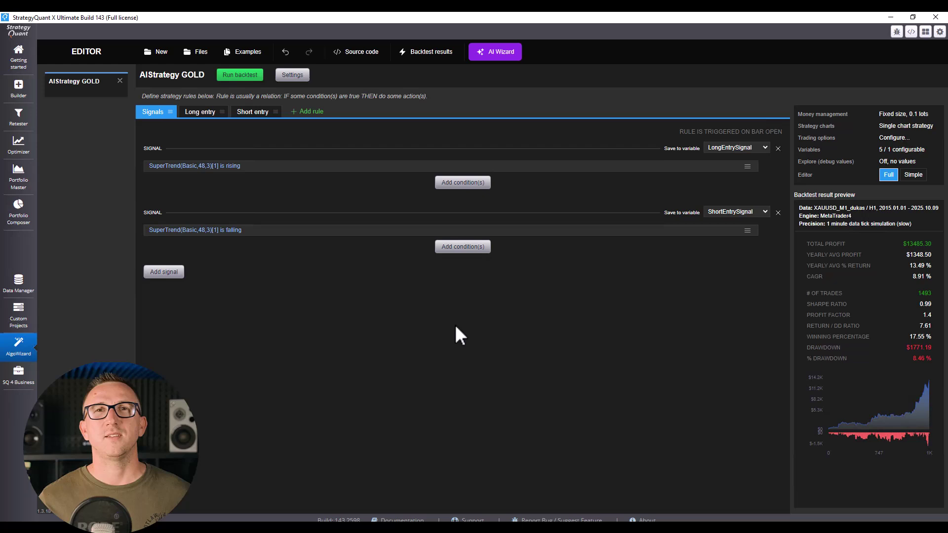
Step: Open the AI Wizard chat and highlight the text-to-strategy prompt, then clear the highlight
{"action": "left_click", "coordinate": [500, 59]}
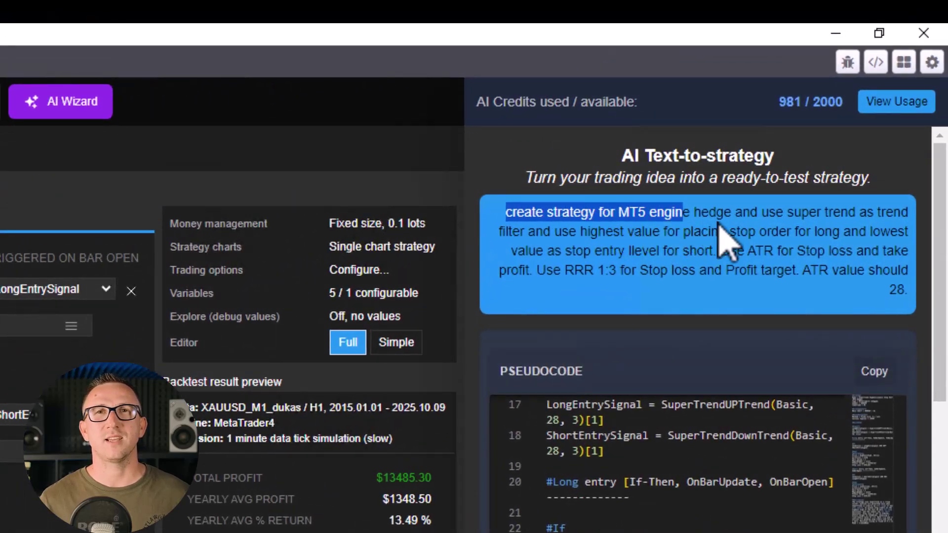
{"action": "left_click_drag", "start_coordinate": [722, 108], "coordinate": [858, 121]}
{"action": "mouse_move", "coordinate": [769, 230]}
{"action": "left_mouse_down"}
{"action": "mouse_move", "coordinate": [789, 249]}
{"action": "mouse_move", "coordinate": [887, 273]}
{"action": "mouse_move", "coordinate": [903, 272]}
{"action": "mouse_move", "coordinate": [912, 256]}
{"action": "left_mouse_up"}
{"action": "scroll", "coordinate": [844, 318], "scroll_direction": "down", "scroll_amount": 5}
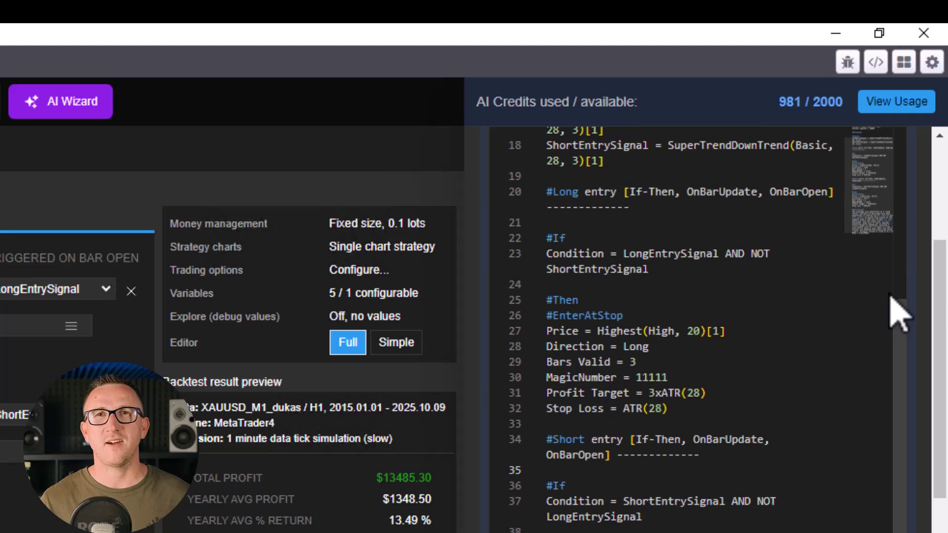
{"action": "scroll", "coordinate": [891, 297], "scroll_direction": "down", "scroll_amount": 5}
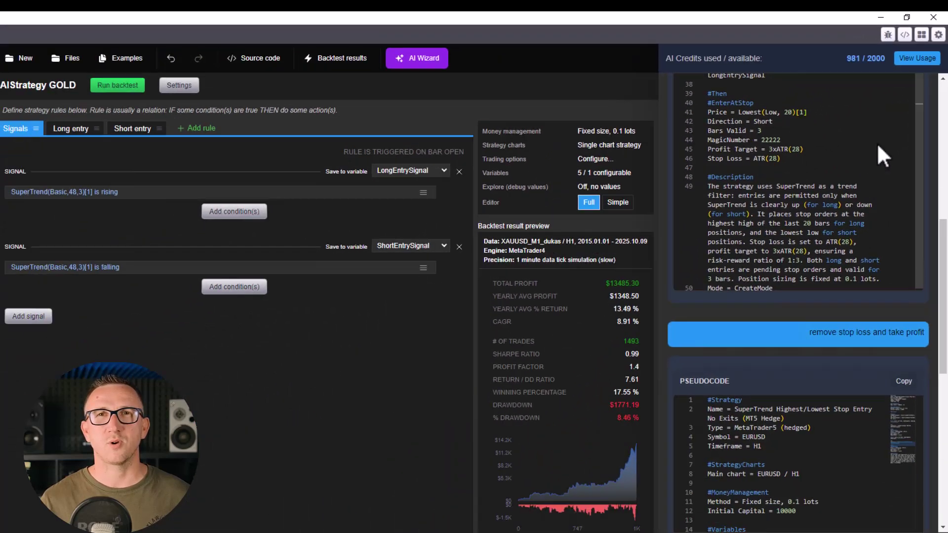
{"action": "scroll", "coordinate": [887, 121], "scroll_direction": "down", "scroll_amount": 3}
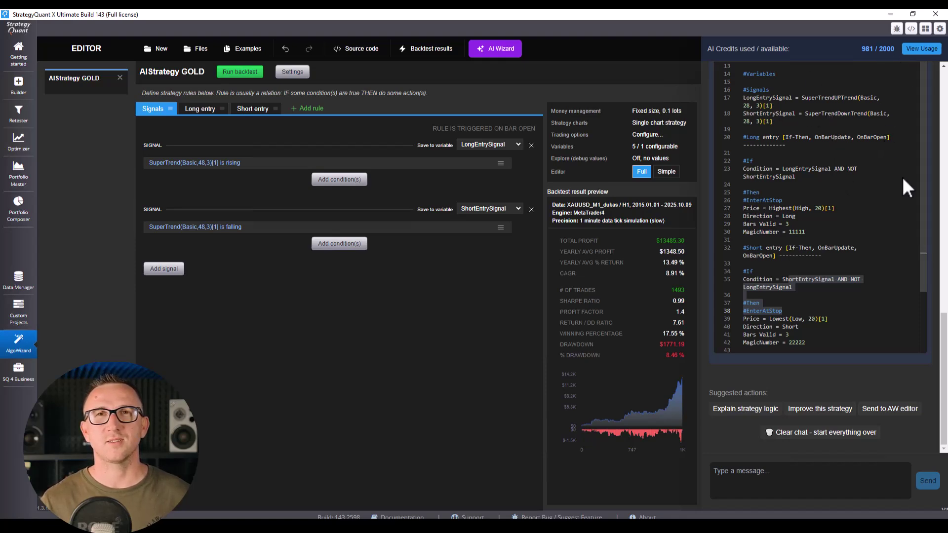
{"action": "scroll", "coordinate": [903, 177], "scroll_direction": "up", "scroll_amount": 5}
{"action": "scroll", "coordinate": [904, 171], "scroll_direction": "up", "scroll_amount": 5}
{"action": "left_click", "coordinate": [774, 131]}
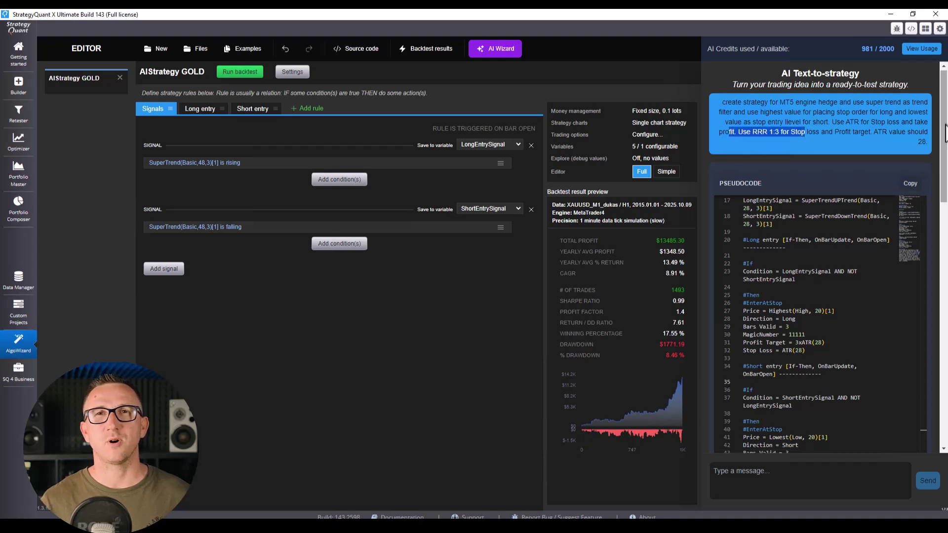
{"action": "scroll", "coordinate": [908, 104], "scroll_direction": "down", "scroll_amount": 3}
{"action": "left_click_drag", "start_coordinate": [783, 403], "coordinate": [782, 436]}
{"action": "scroll", "coordinate": [744, 419], "scroll_direction": "down", "scroll_amount": 3}
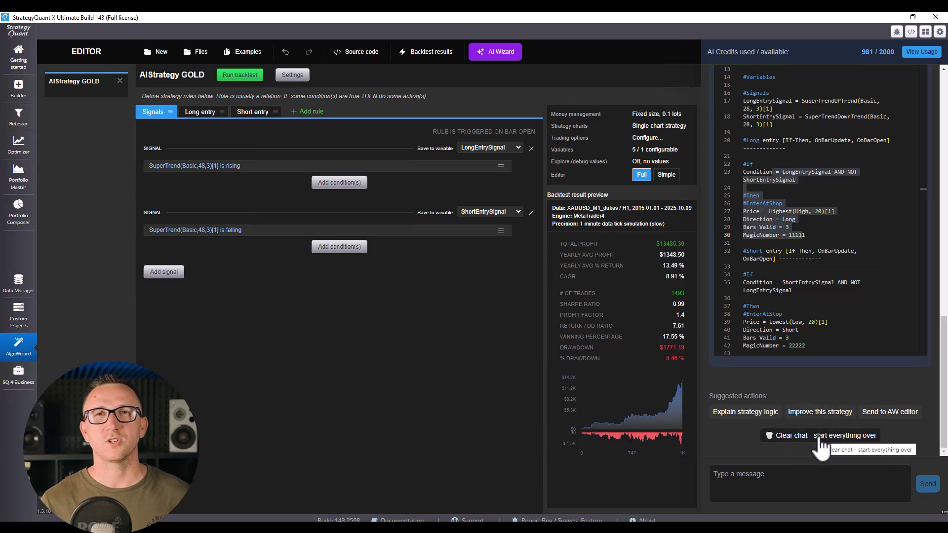
Step: Clear the AI chat and load AIStrategy GOLD from the AlgoWizard editor for improvement
{"action": "left_click", "coordinate": [788, 435]}
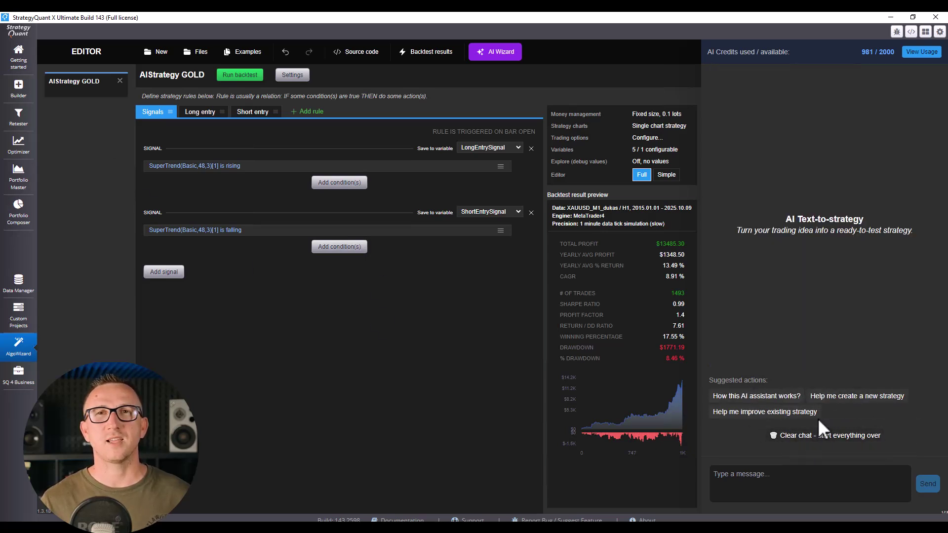
{"action": "left_click", "coordinate": [776, 414]}
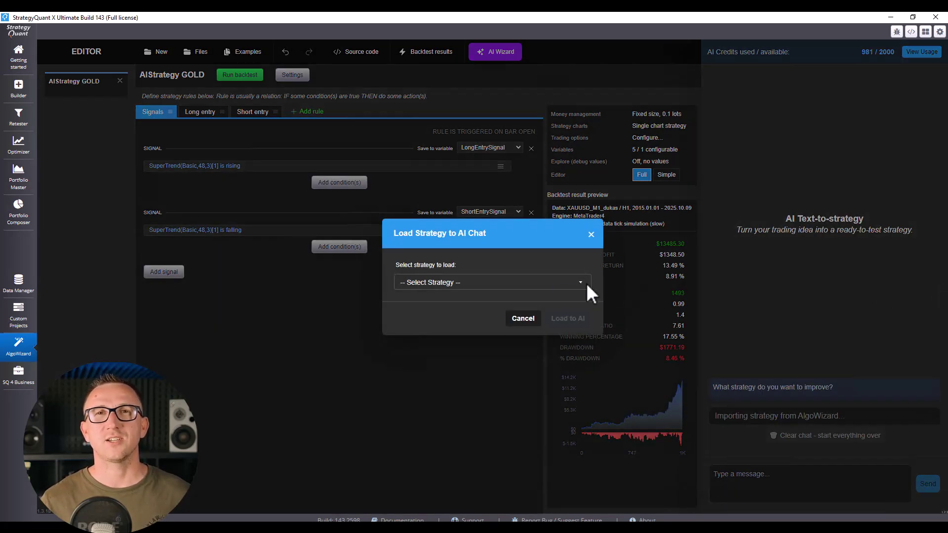
{"action": "left_click", "coordinate": [580, 282]}
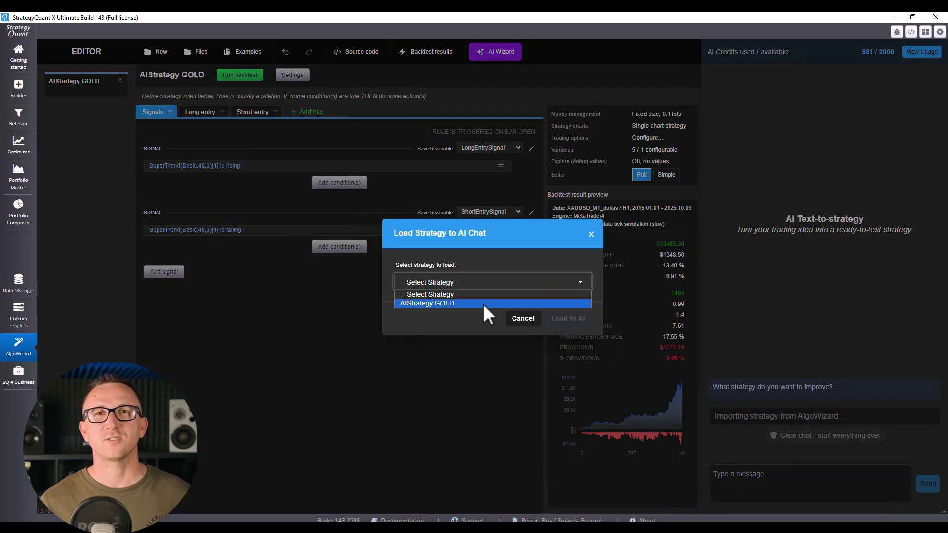
{"action": "left_click", "coordinate": [483, 304]}
{"action": "left_click", "coordinate": [567, 338]}
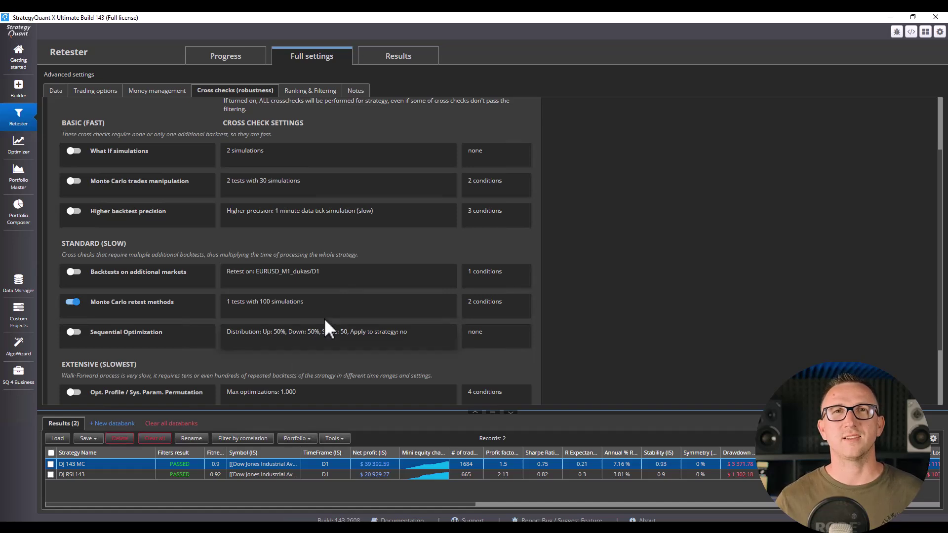
Step: Inspect the Retester's Monte Carlo methods, view DJ 143 MC results, and switch to Optimizer
{"action": "left_click", "coordinate": [333, 307]}
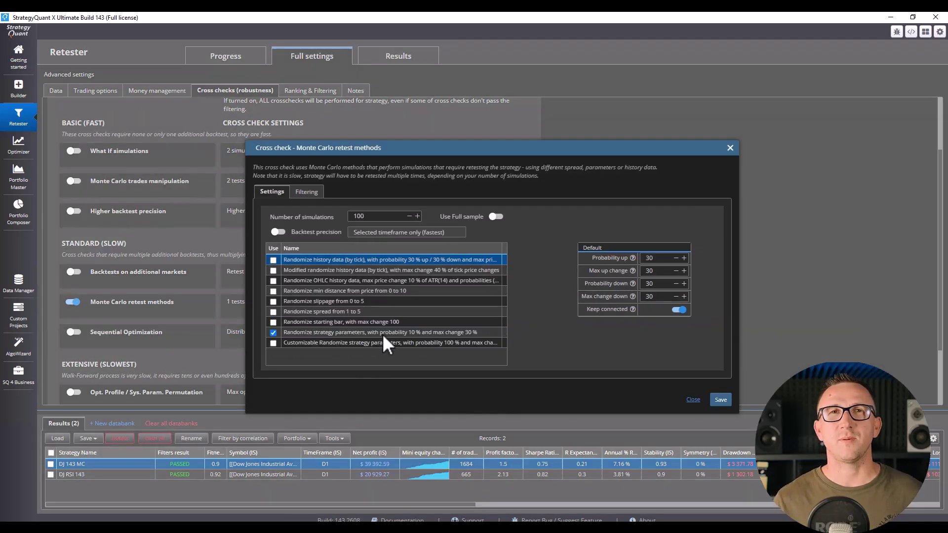
{"action": "left_click", "coordinate": [382, 332]}
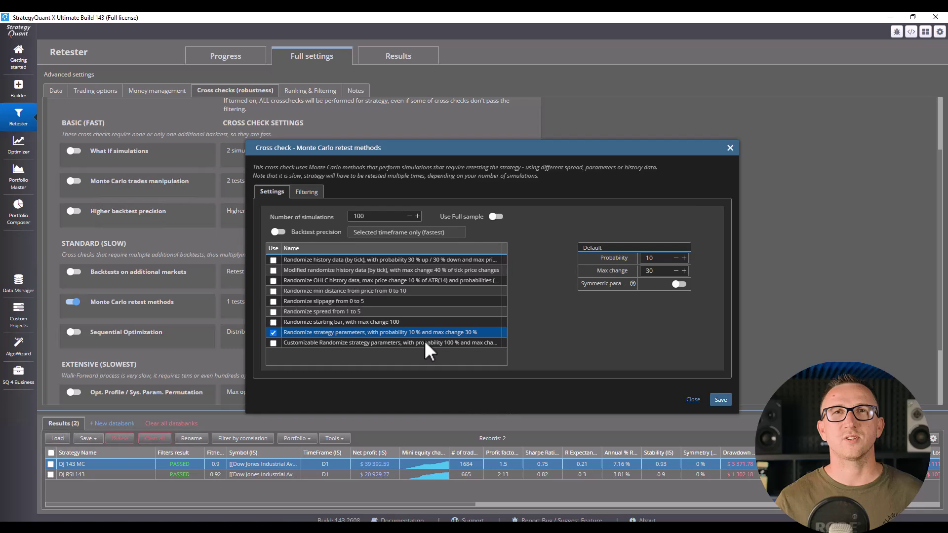
{"action": "left_click", "coordinate": [685, 399]}
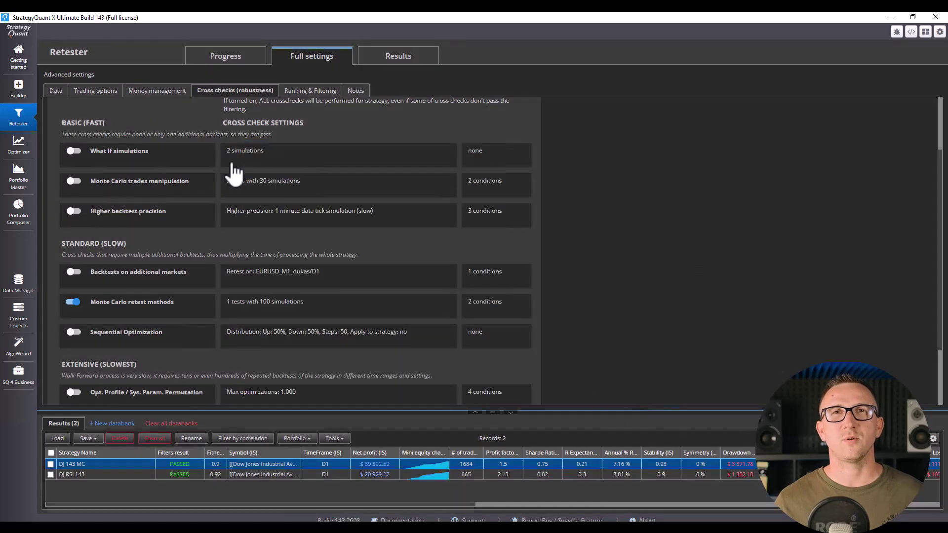
{"action": "double_click", "coordinate": [369, 460]}
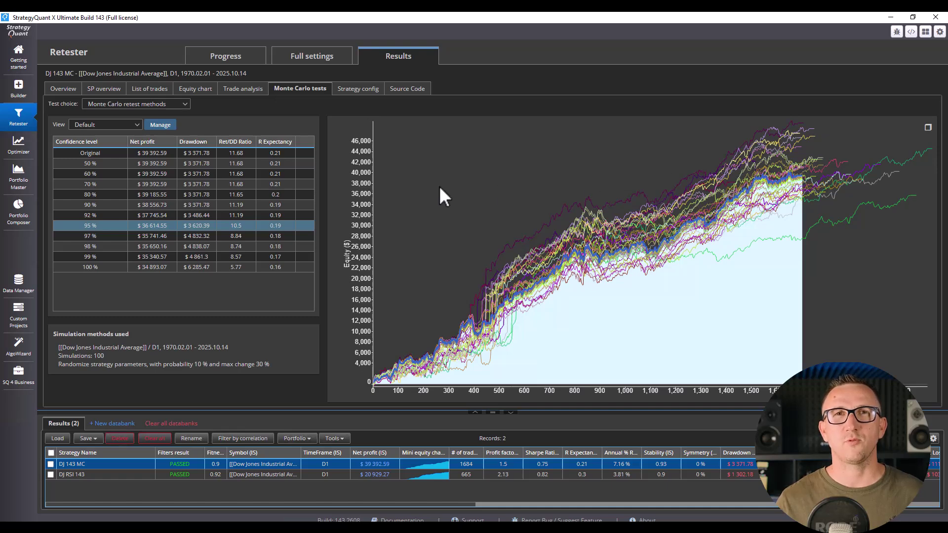
{"action": "left_click", "coordinate": [18, 144]}
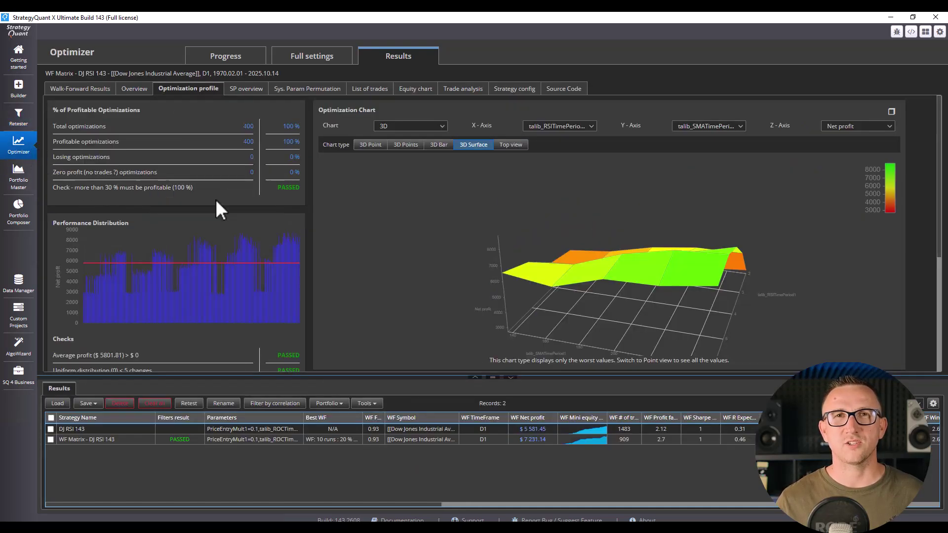
Step: Review the Overview and Walk-Forward results, then show Full settings' Data and Trading options
{"action": "left_click", "coordinate": [136, 89]}
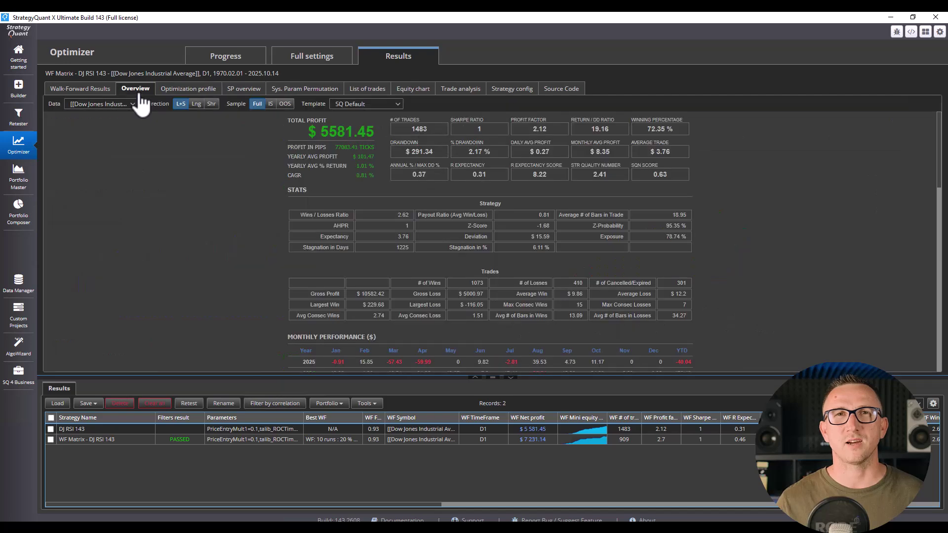
{"action": "left_click", "coordinate": [96, 90]}
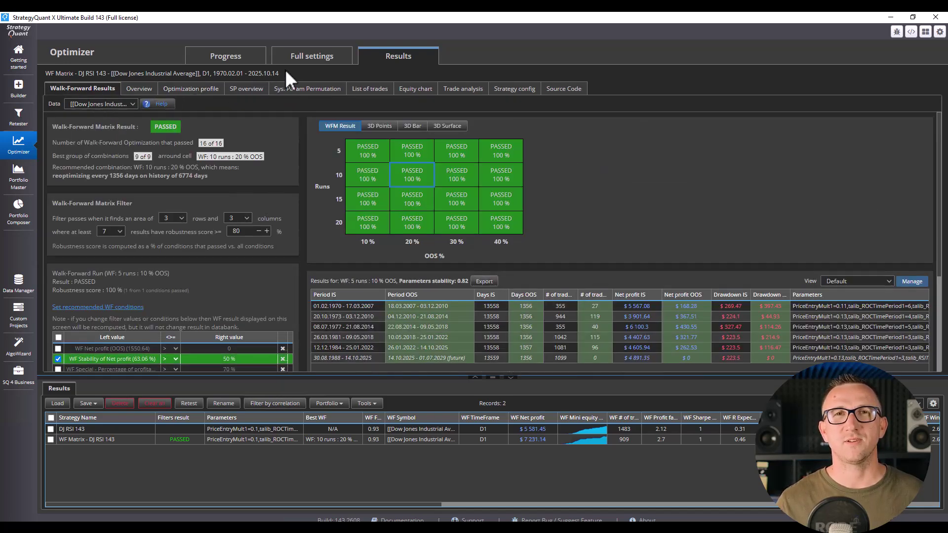
{"action": "left_click", "coordinate": [303, 66]}
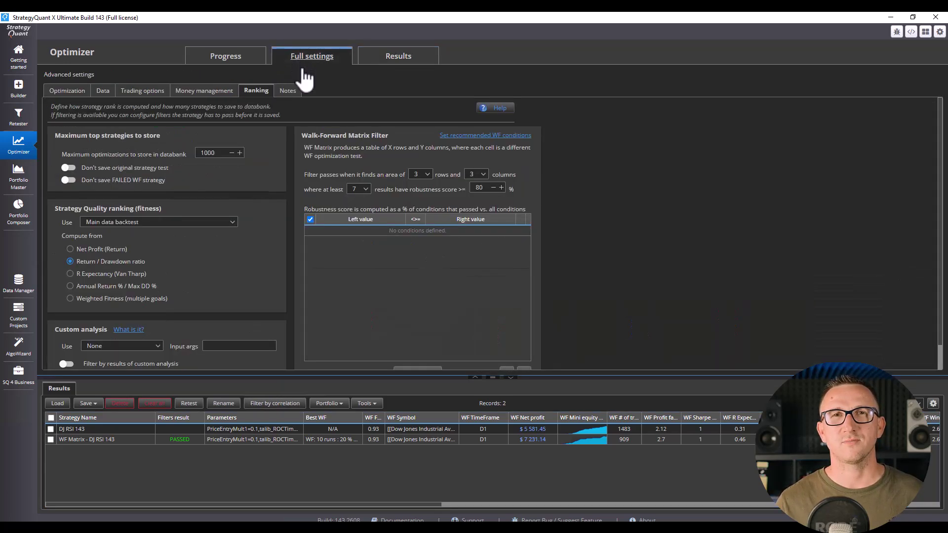
{"action": "left_click", "coordinate": [102, 92]}
{"action": "left_click", "coordinate": [142, 92]}
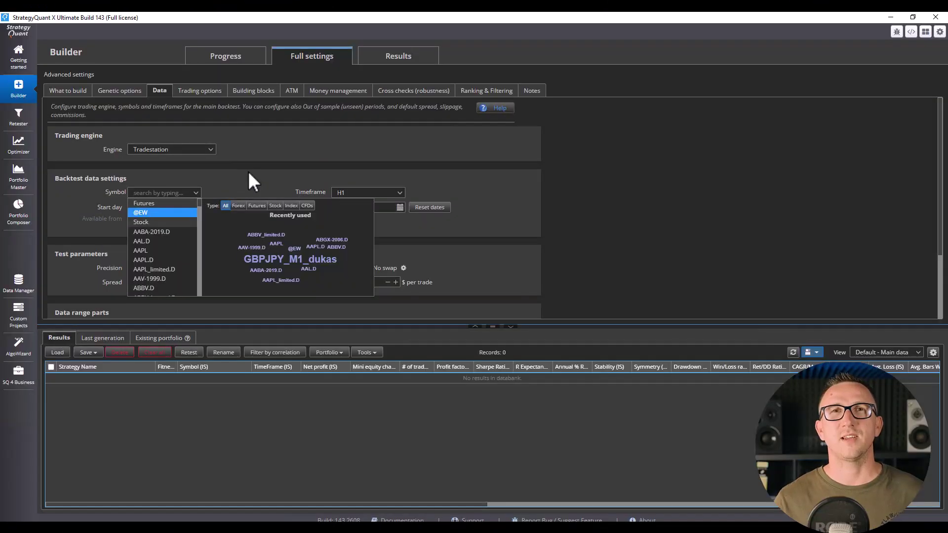
Step: Dismiss the symbol list and review the trading engines, keeping Tradestation selected
{"action": "left_click", "coordinate": [248, 174]}
{"action": "left_click", "coordinate": [213, 150]}
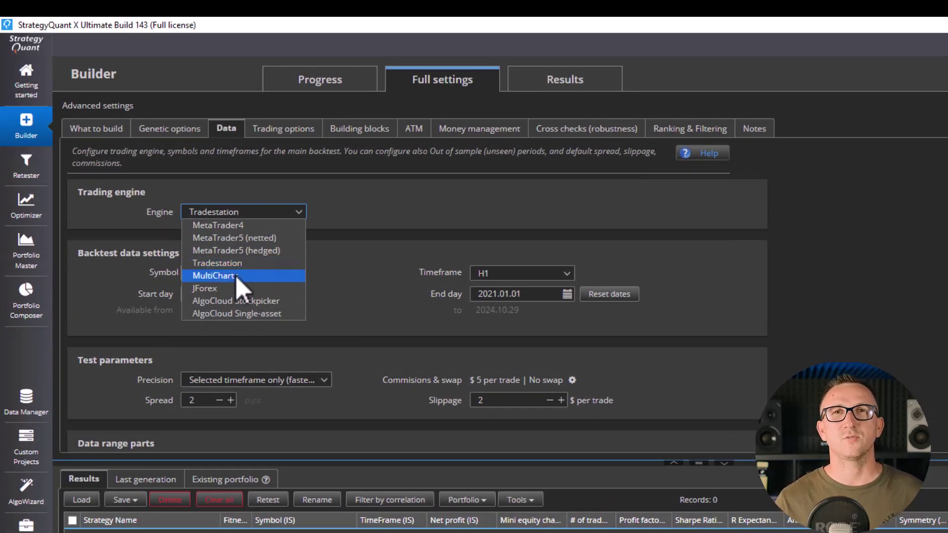
{"action": "key", "text": "alt+Tab"}
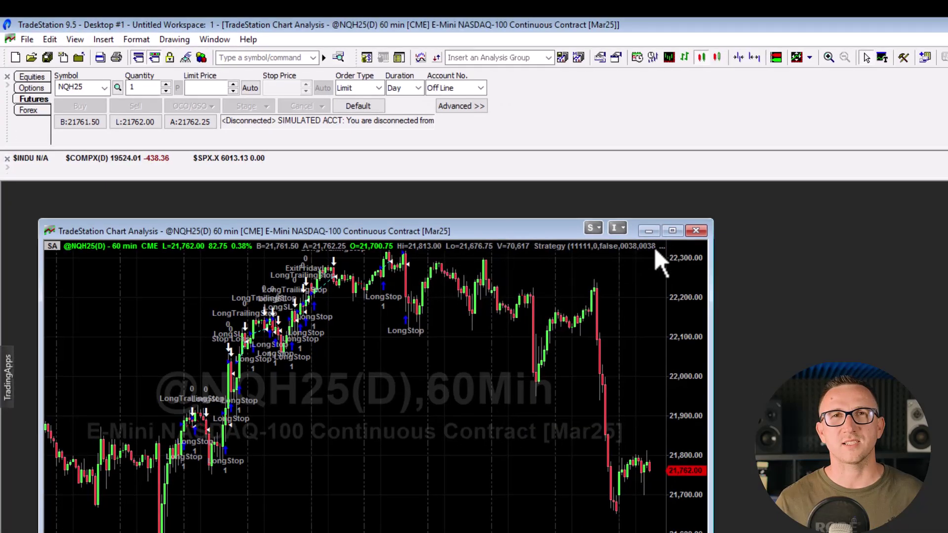
Step: Maximize TradeStation's NQH25 60-minute Chart Analysis window
{"action": "left_click", "coordinate": [680, 233]}
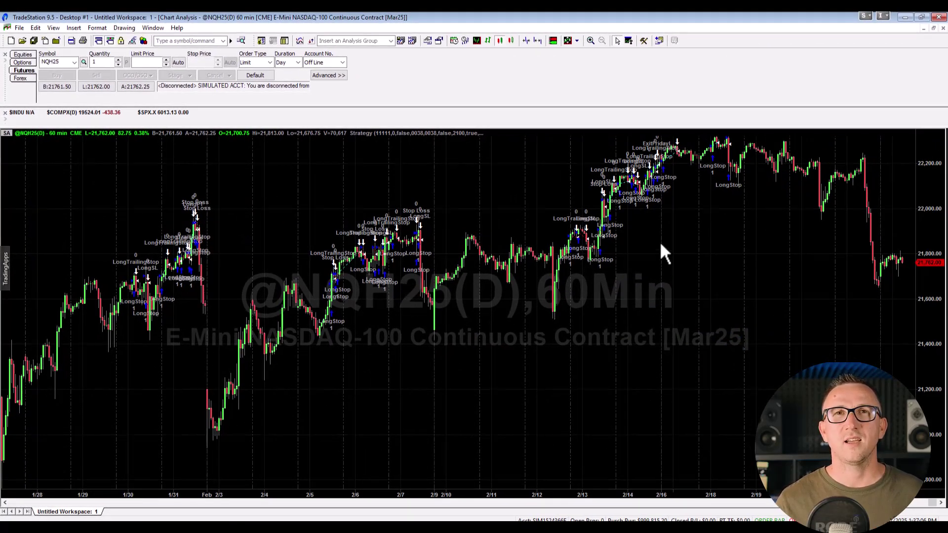